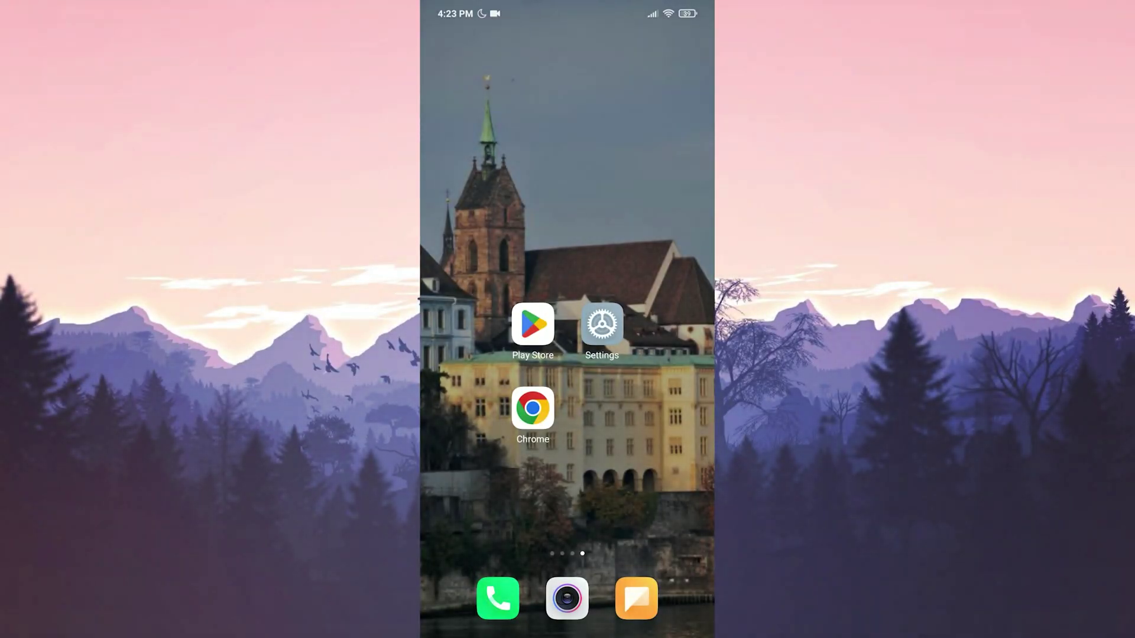
- Search the Play Store for 'google chrome' and open the Google Chrome: Fast & Secure page
left_click(532, 325)
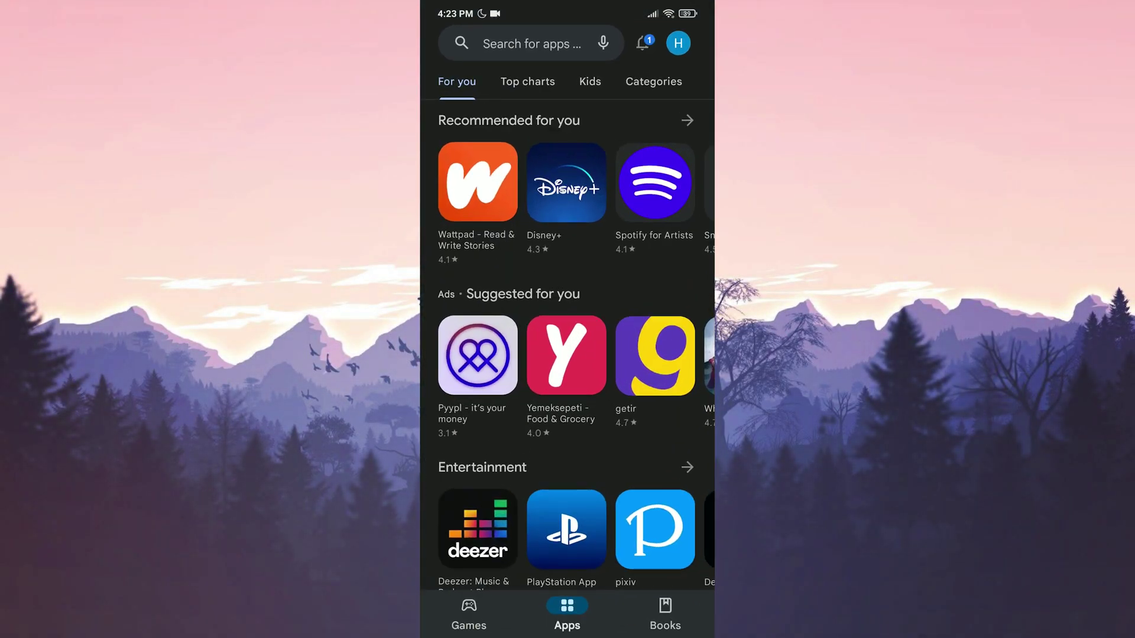
left_click(532, 44)
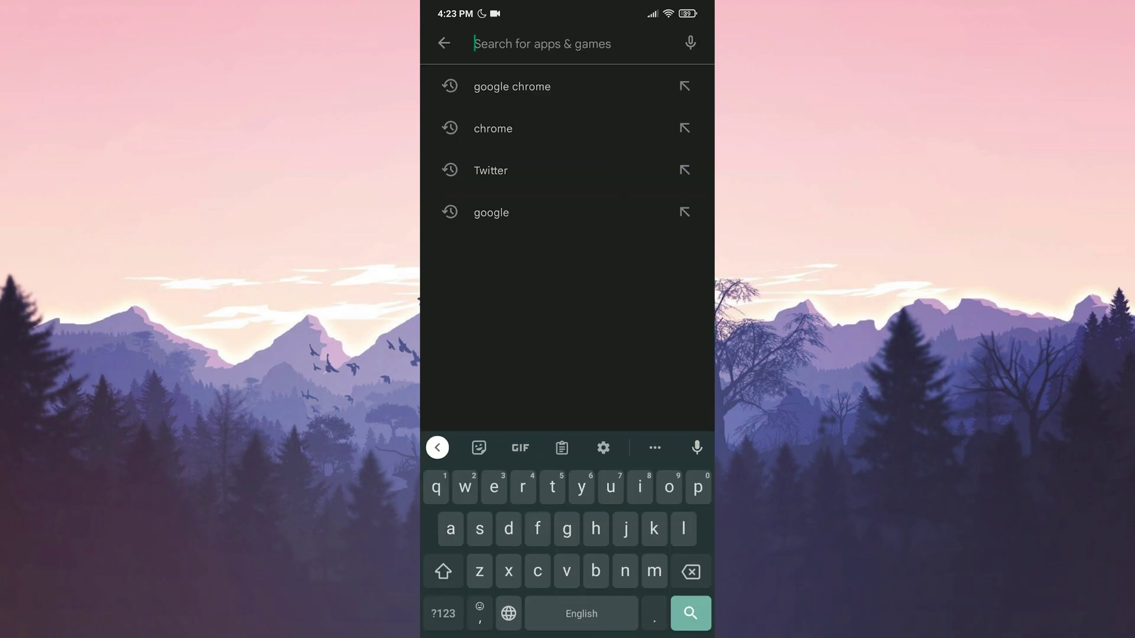
type("google chrome")
key("Return")
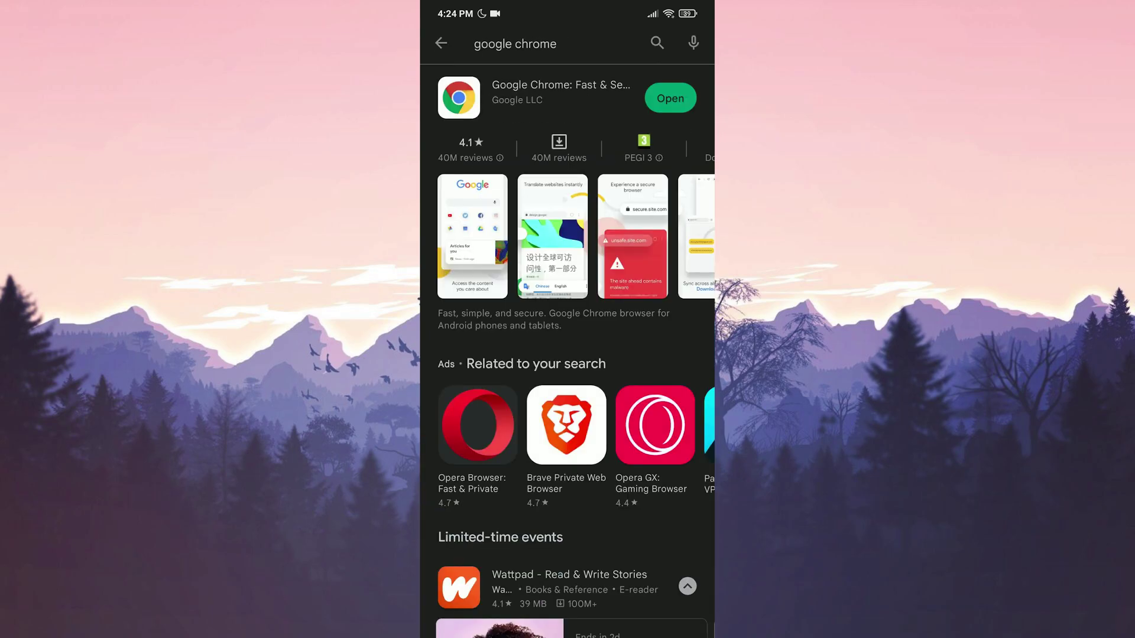
left_click(529, 92)
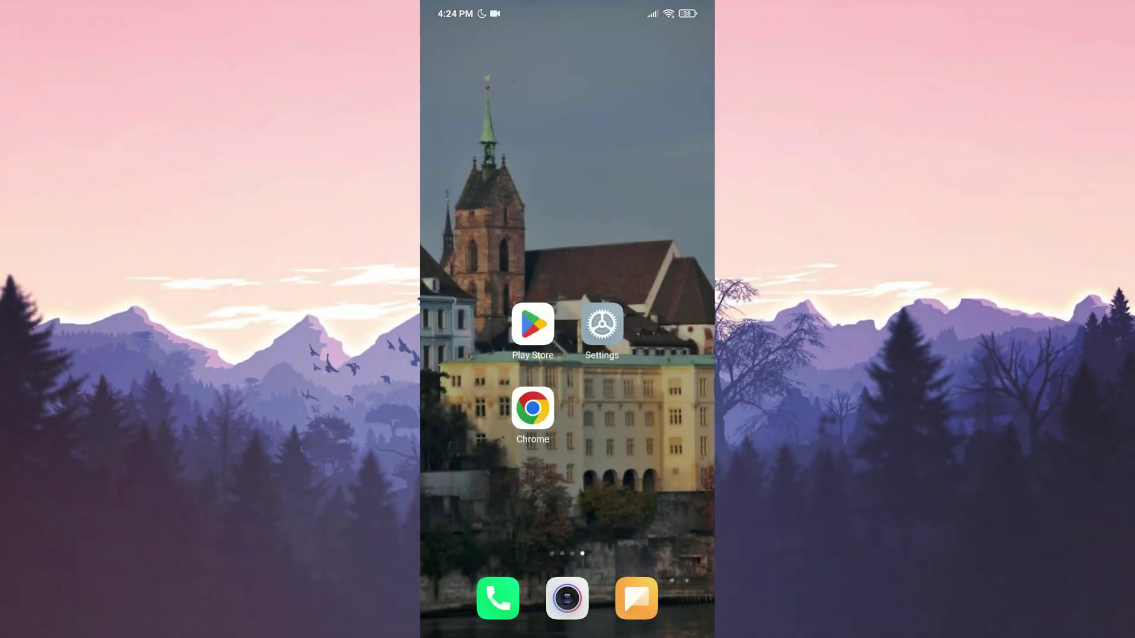
- Find Chrome under Settings > Apps > Manage apps and open its App info page
left_click(602, 325)
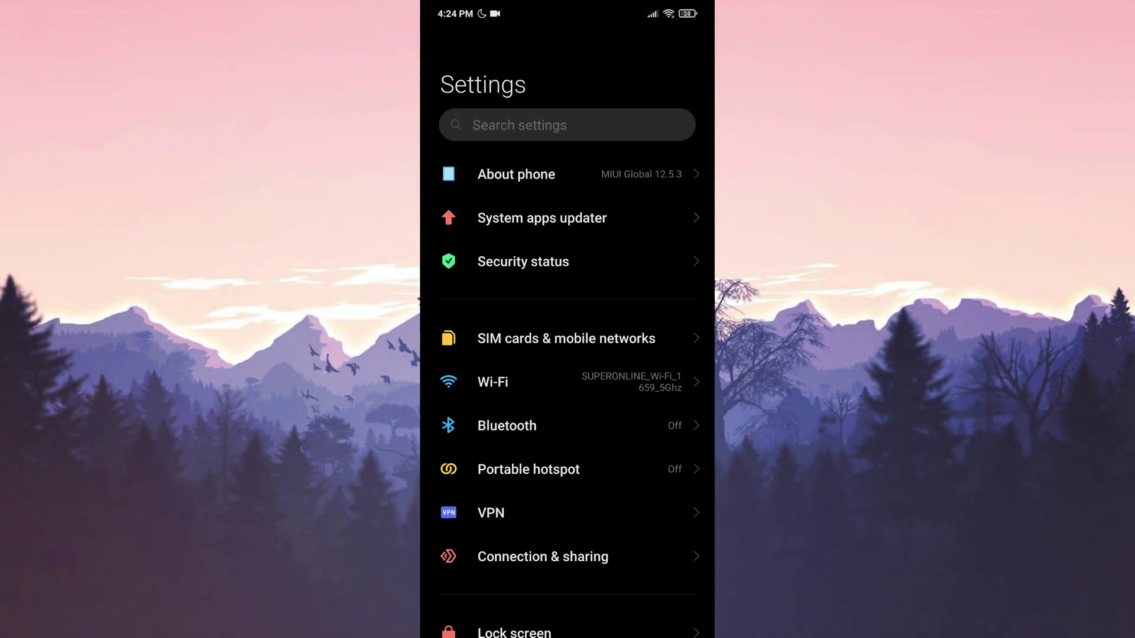
scroll(649, 354, "down", 5)
scroll(638, 398, "down", 5)
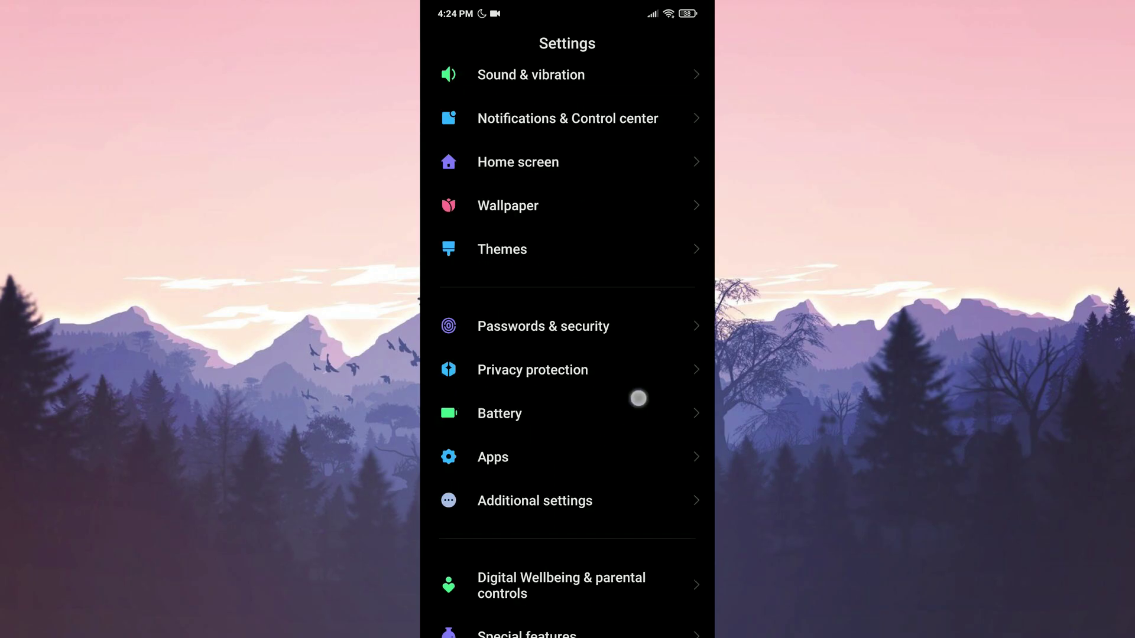
left_click(613, 398)
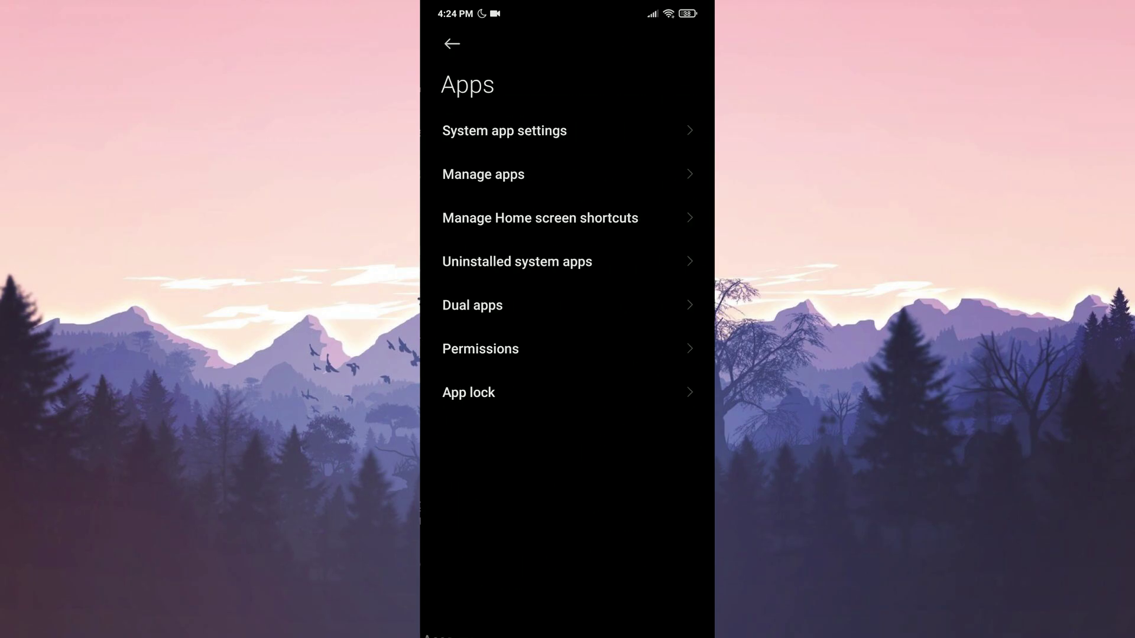
left_click(584, 186)
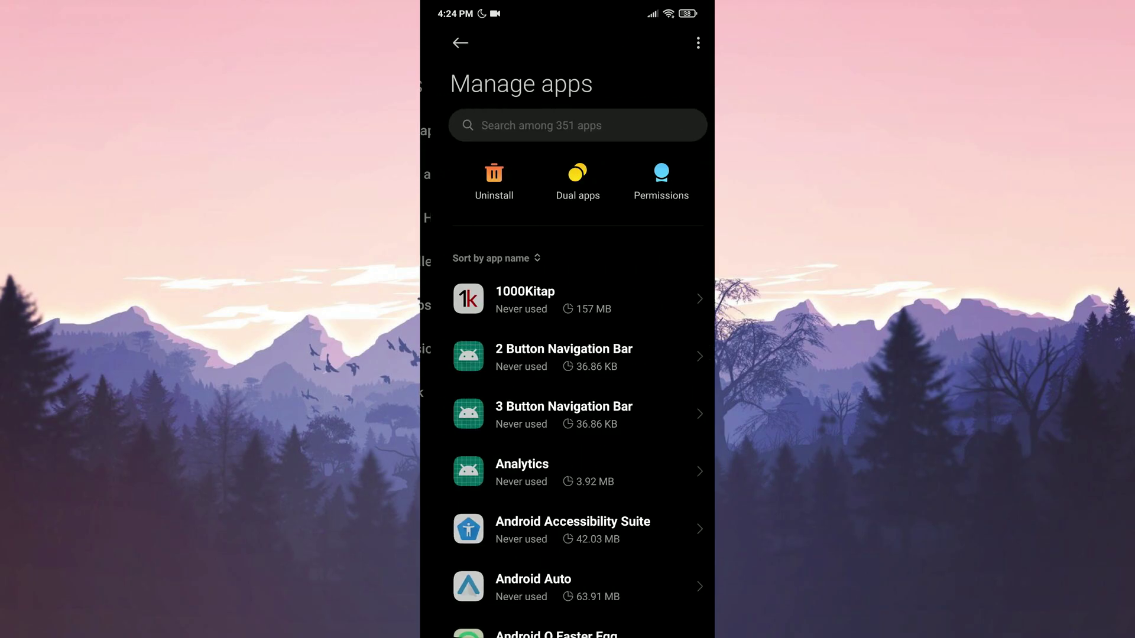
left_click(576, 131)
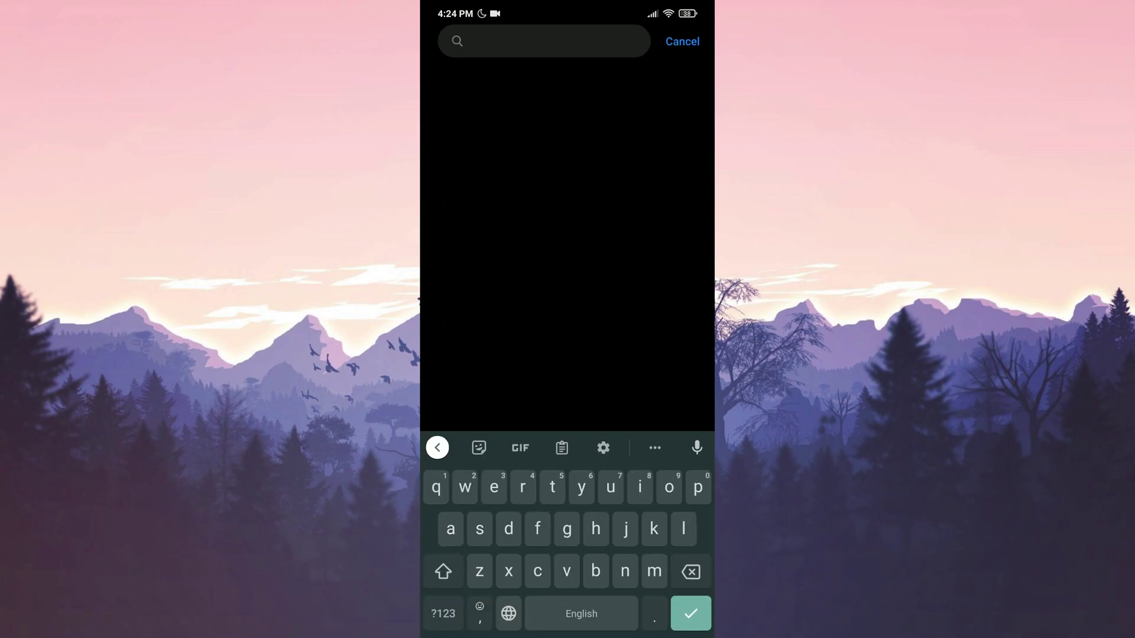
type("chrome")
left_click(507, 143)
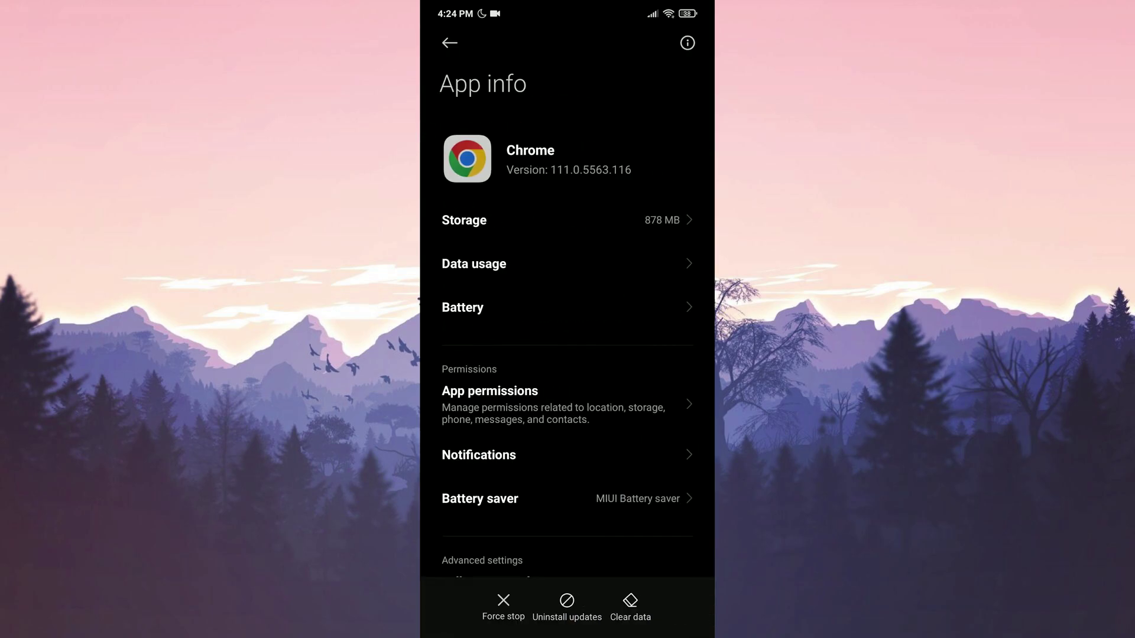
- Clear only Chrome's cache from its Storage page and confirm with OK
left_click(474, 221)
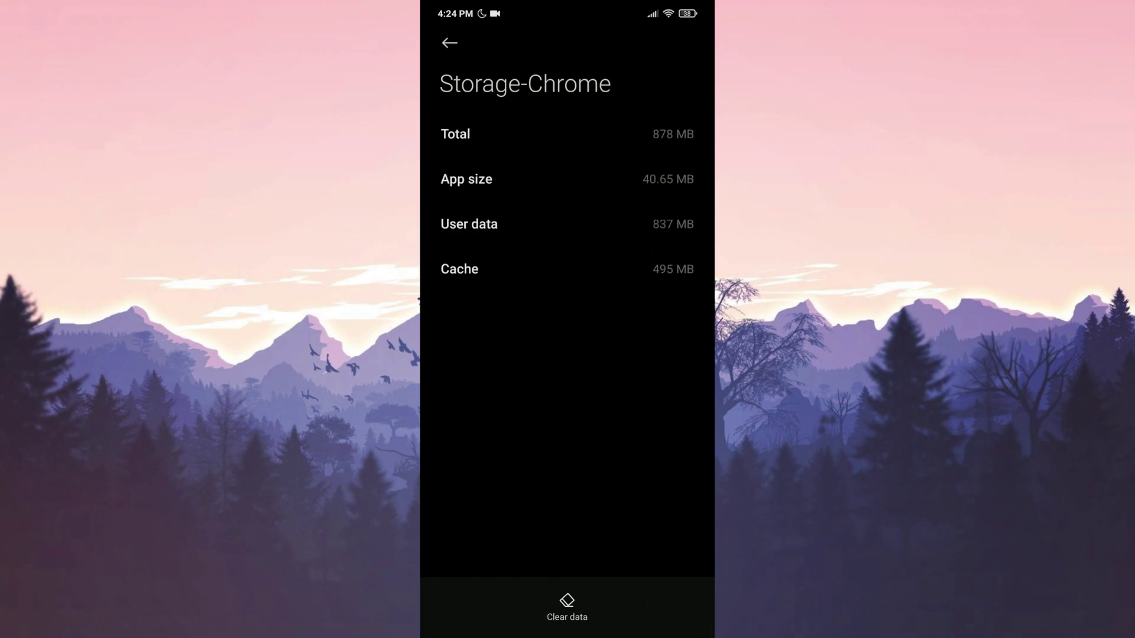
left_click(566, 608)
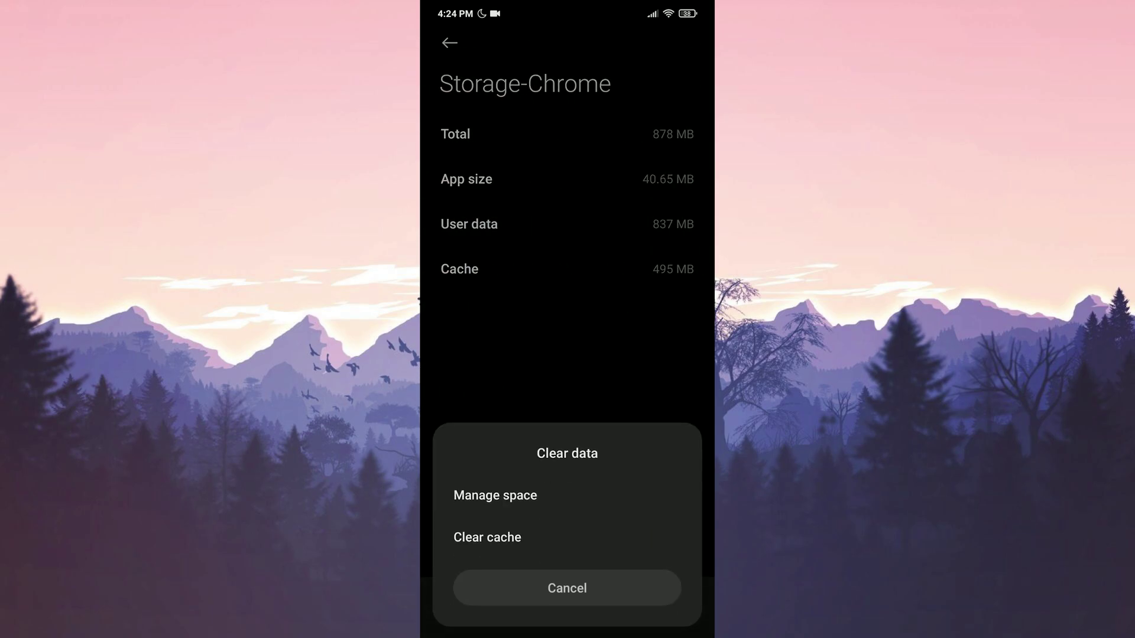
left_click(619, 543)
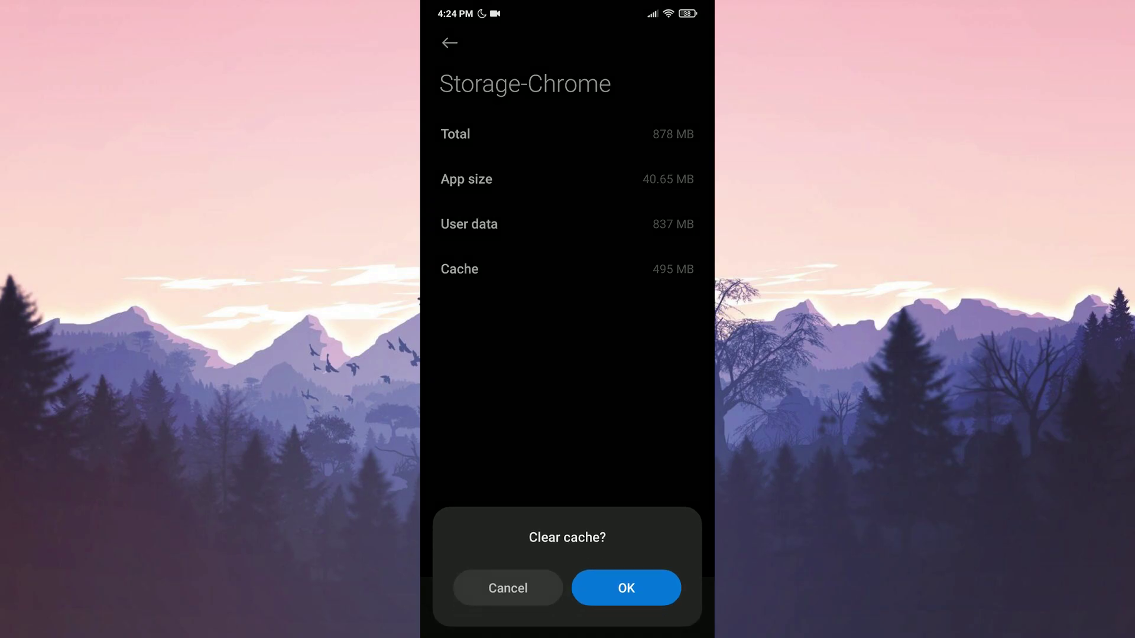
left_click(633, 585)
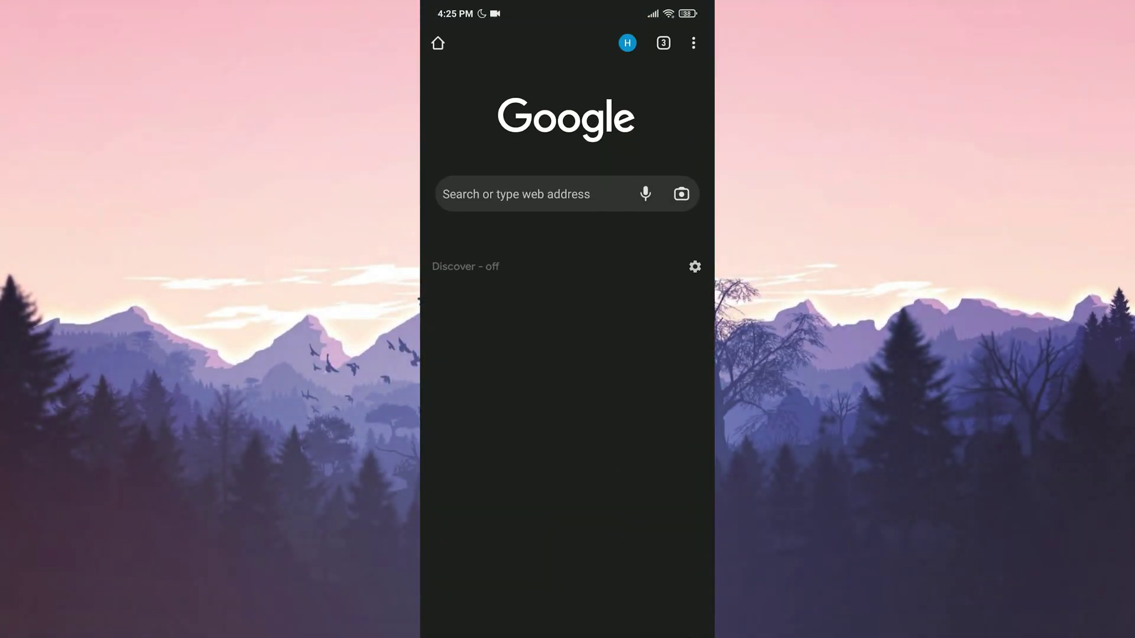
- Switch off the JavaScript toggle in Chrome's Site settings to block it on all sites
left_click(693, 43)
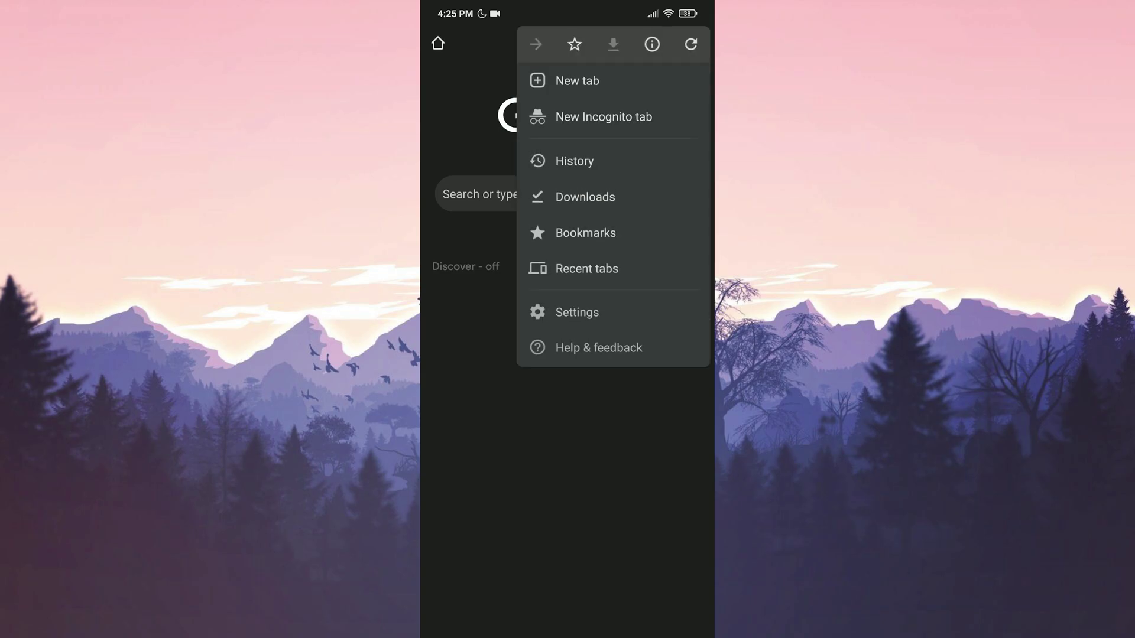
left_click(626, 315)
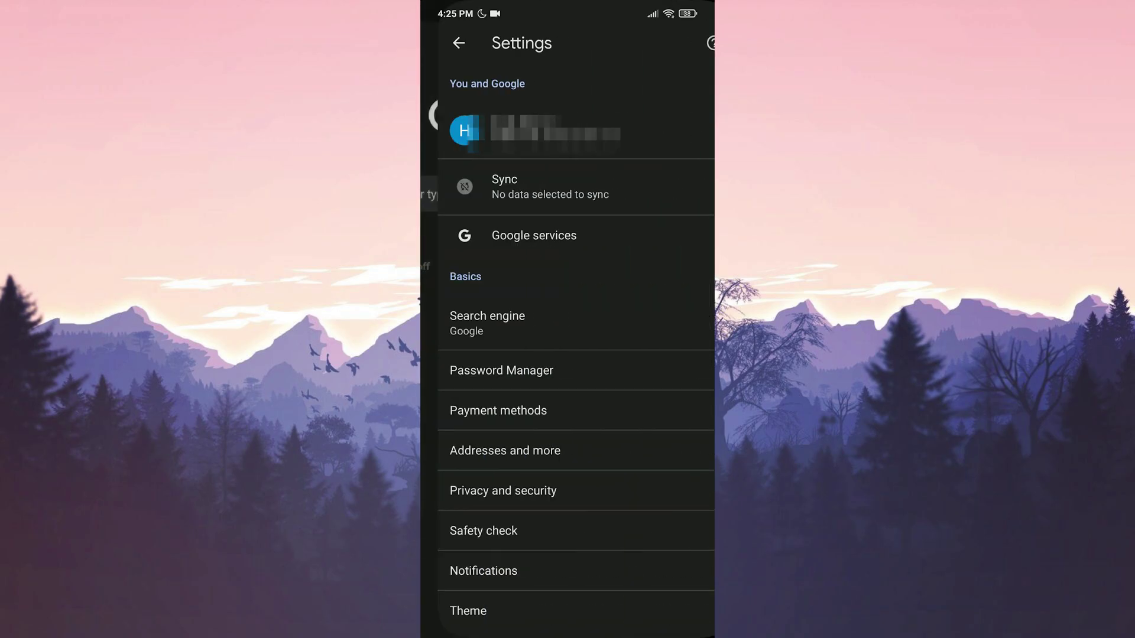
scroll(647, 476, "down", 5)
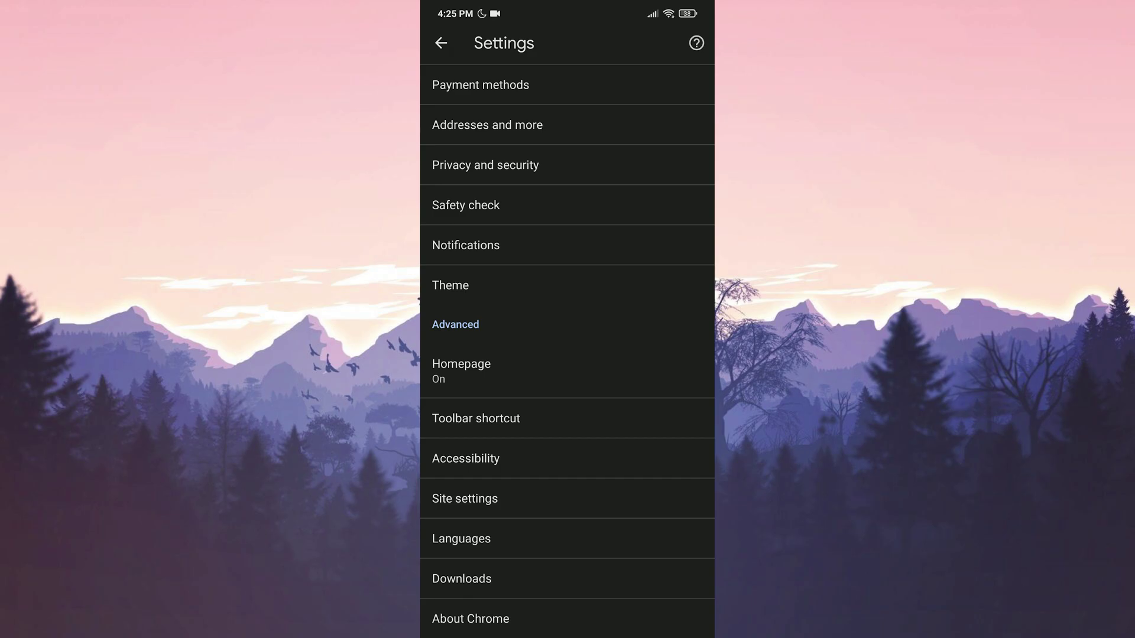
left_click(599, 493)
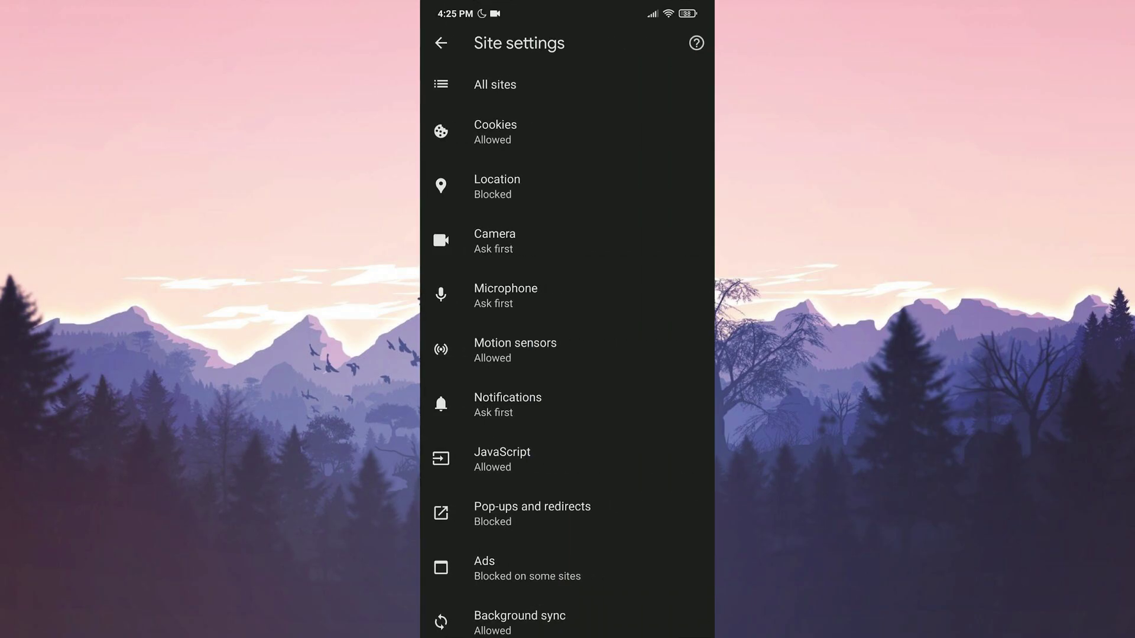
left_click(603, 462)
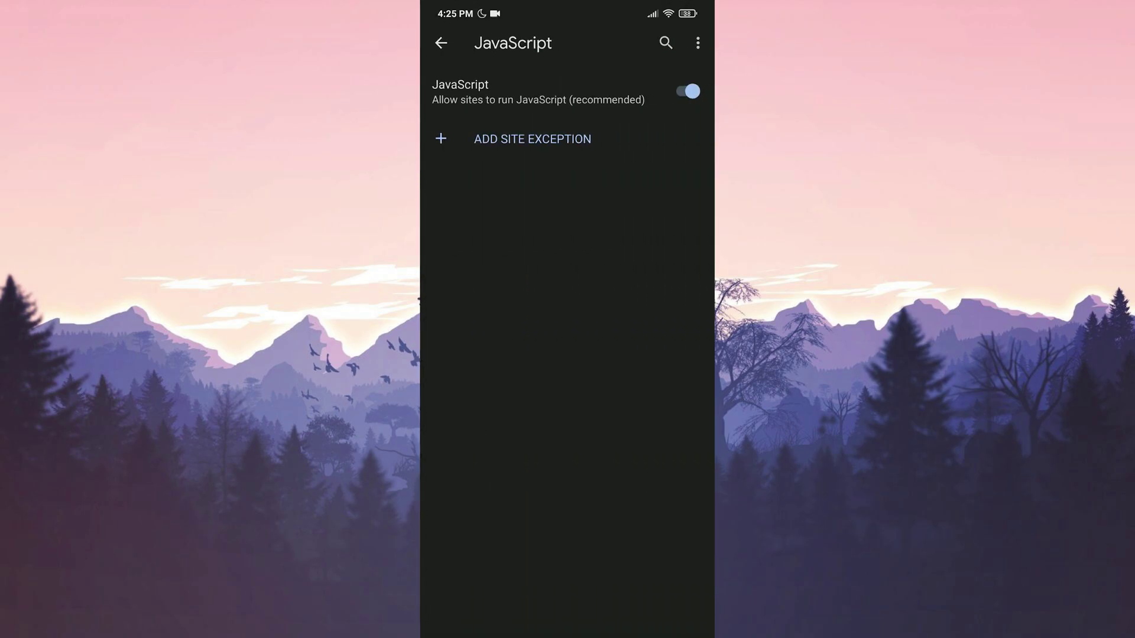
left_click(687, 92)
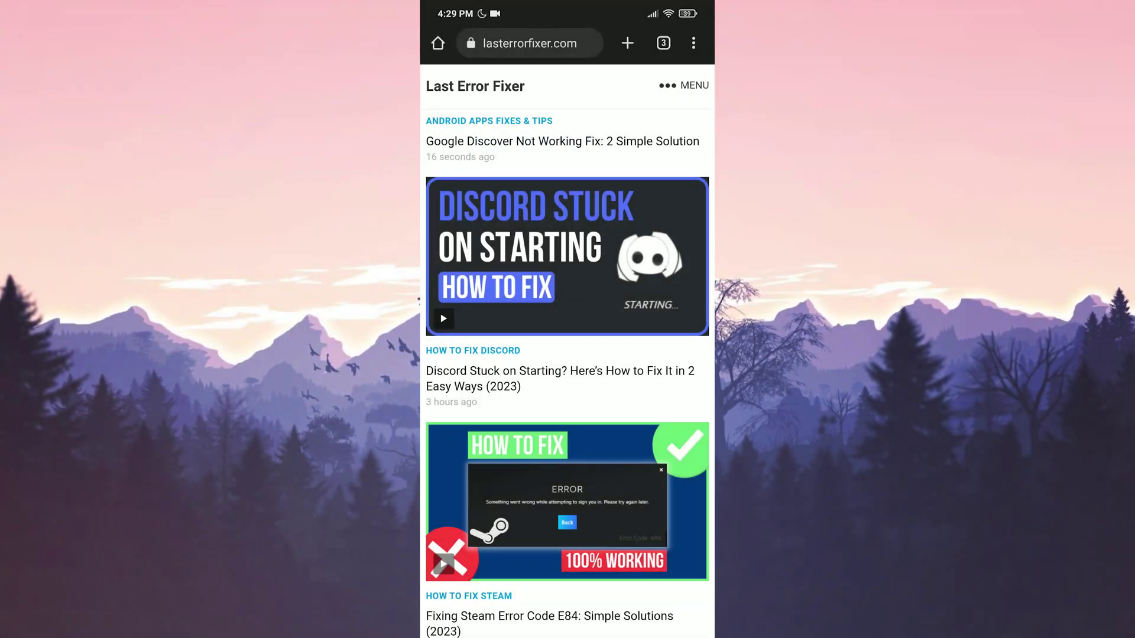
left_click(693, 43)
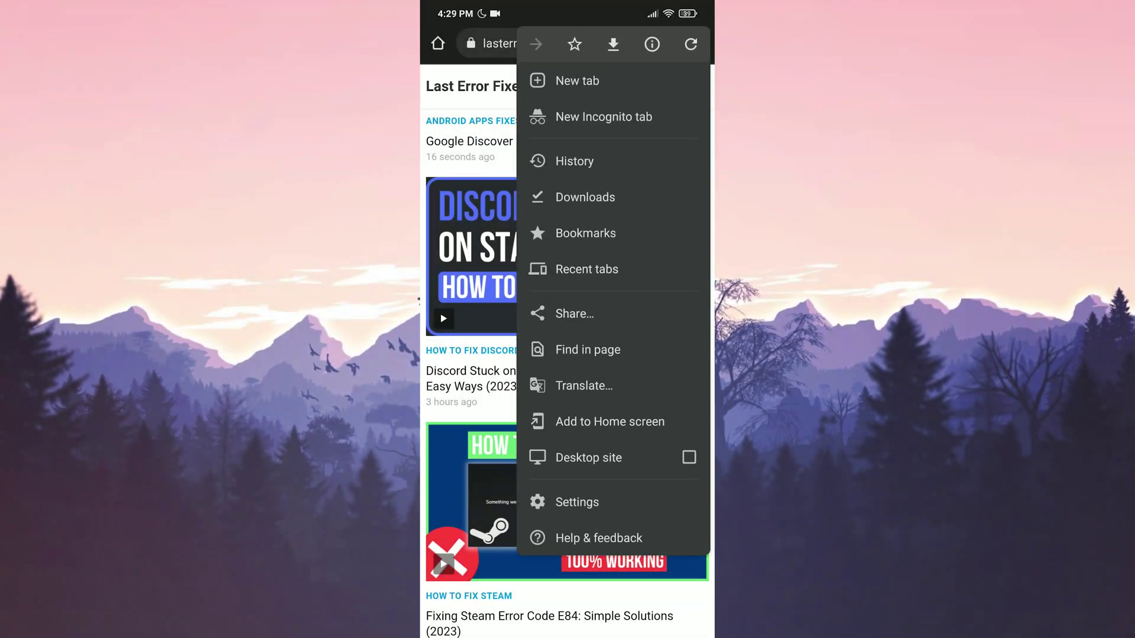
left_click(621, 503)
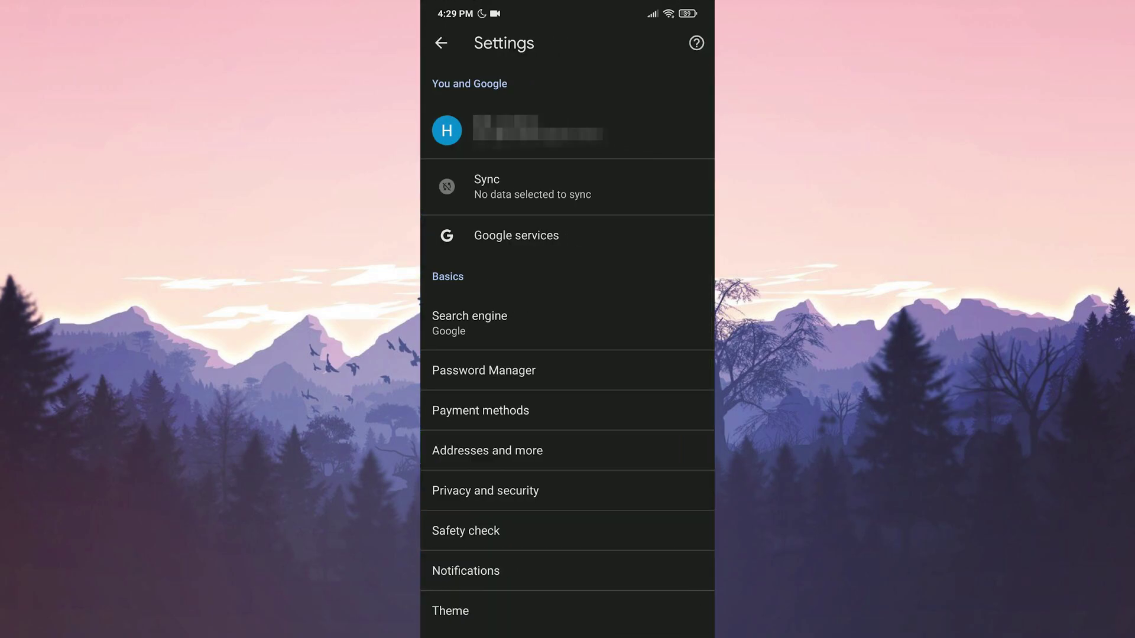
left_click(631, 131)
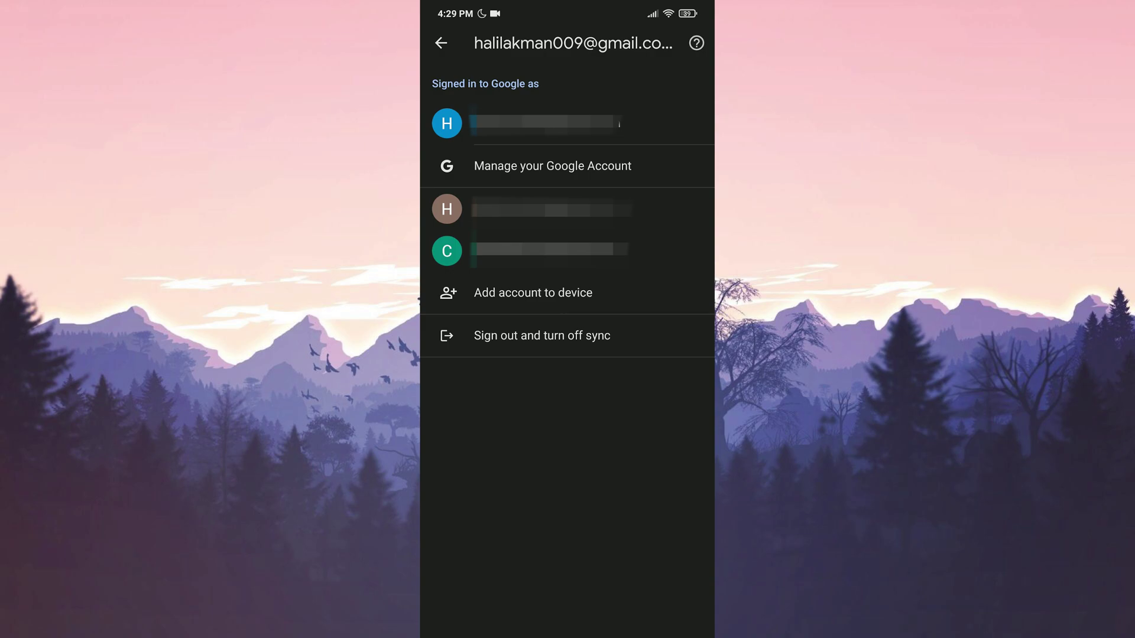
key("Escape")
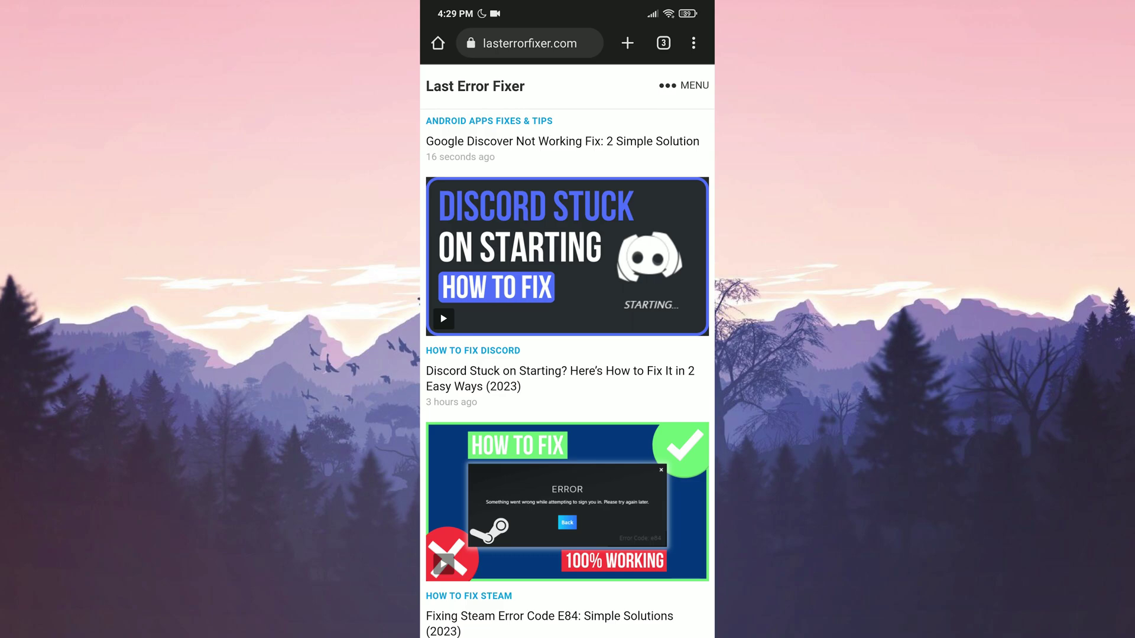
- Open Chrome's three-dot overflow menu at the top right of the article list
left_click(693, 42)
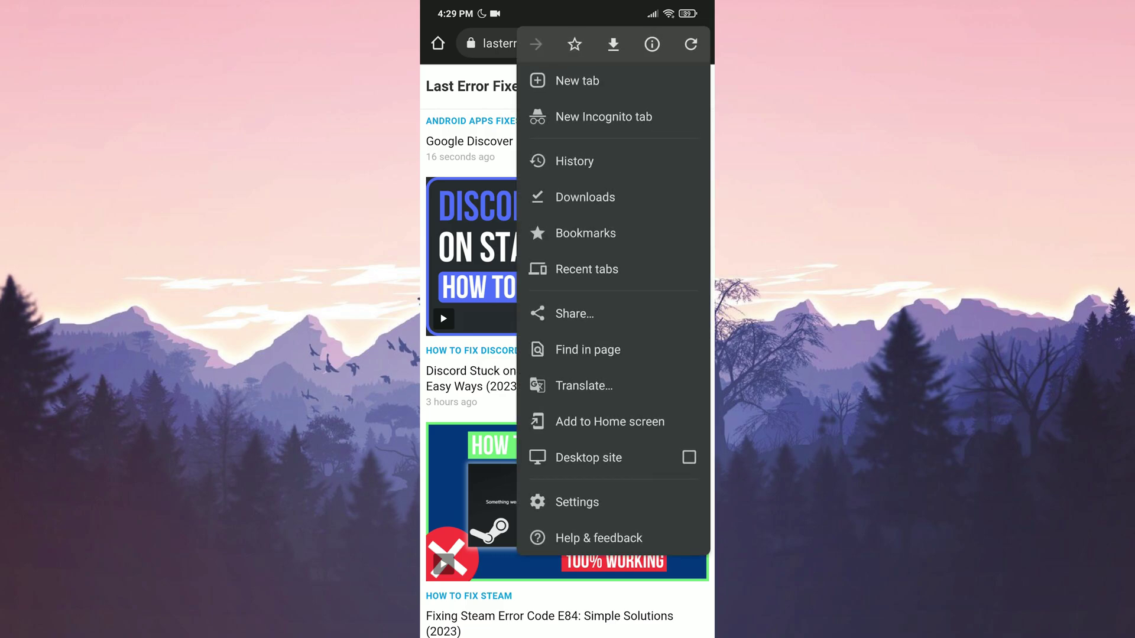